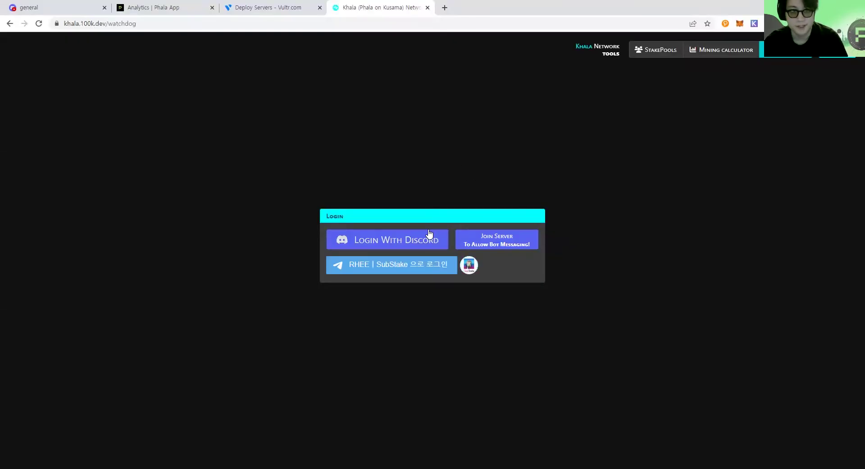
Log in to Khala Network Tools with Discord and authorize the Khala Watchdog app.
{"action": "left_click", "coordinate": [147, 23]}
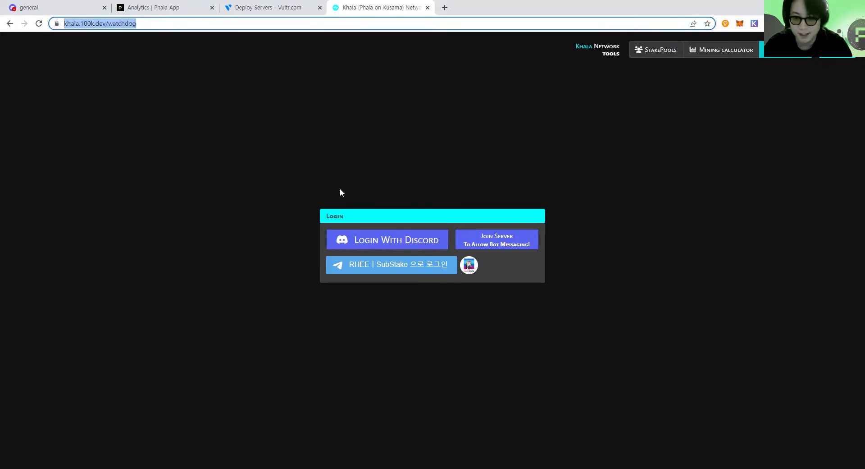
{"action": "left_click", "coordinate": [434, 221]}
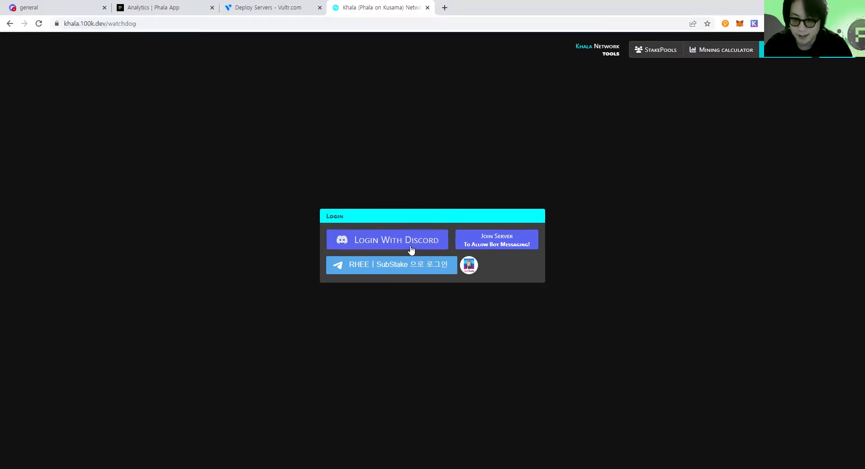
{"action": "left_click", "coordinate": [408, 247]}
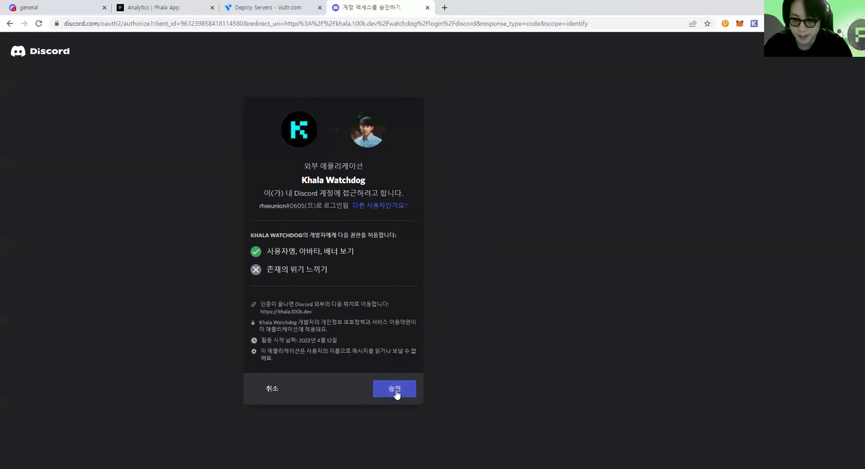
{"action": "left_click", "coordinate": [396, 390]}
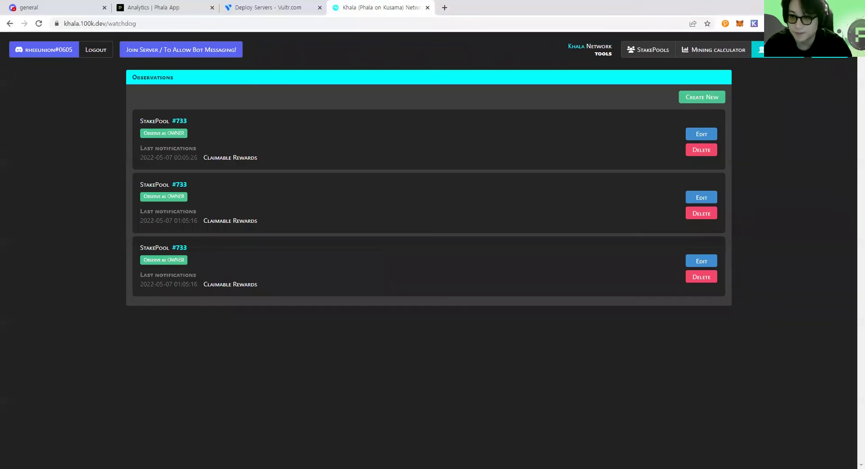
Create a new Owner observation and select stake pool #733 from the suggestions.
{"action": "left_click", "coordinate": [708, 99]}
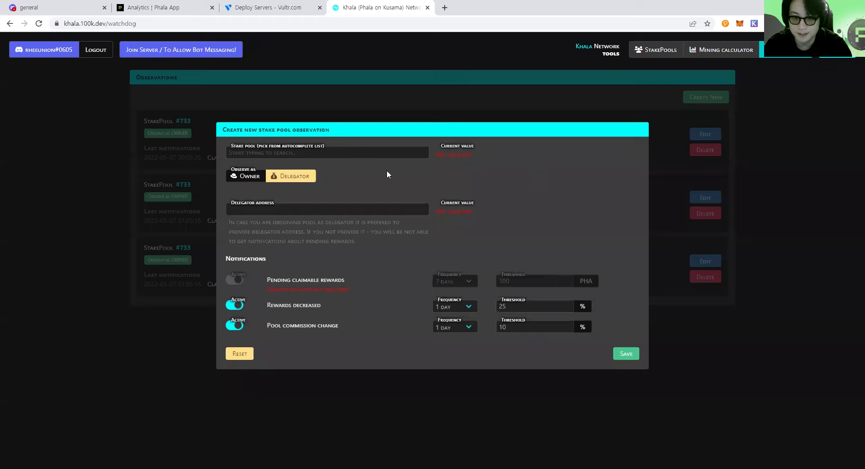
{"action": "left_click", "coordinate": [247, 176]}
{"action": "left_click", "coordinate": [261, 153]}
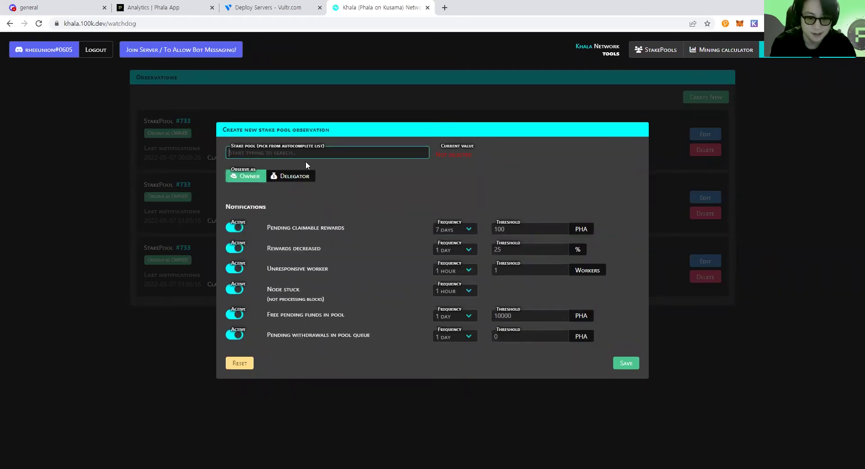
{"action": "type", "text": "73"}
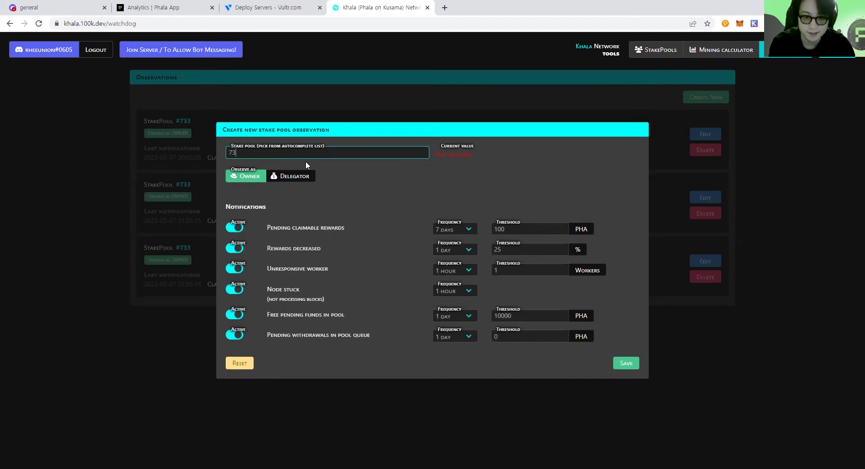
{"action": "type", "text": "33"}
{"action": "key", "text": "BackSpace"}
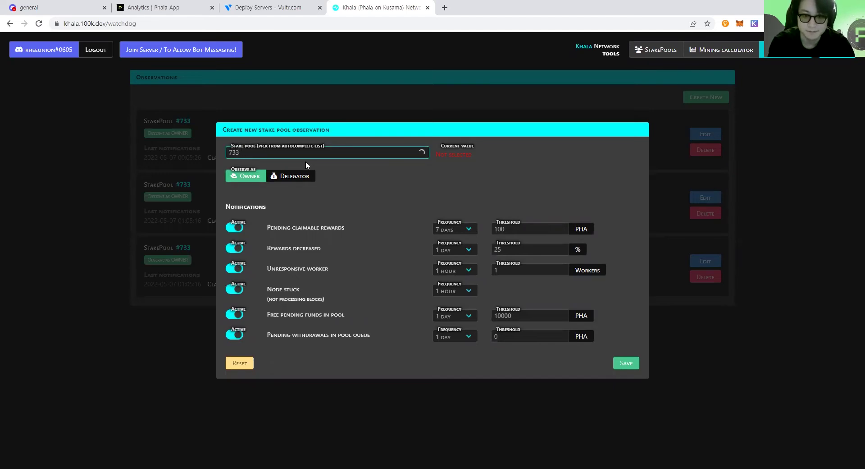
{"action": "left_click", "coordinate": [303, 171]}
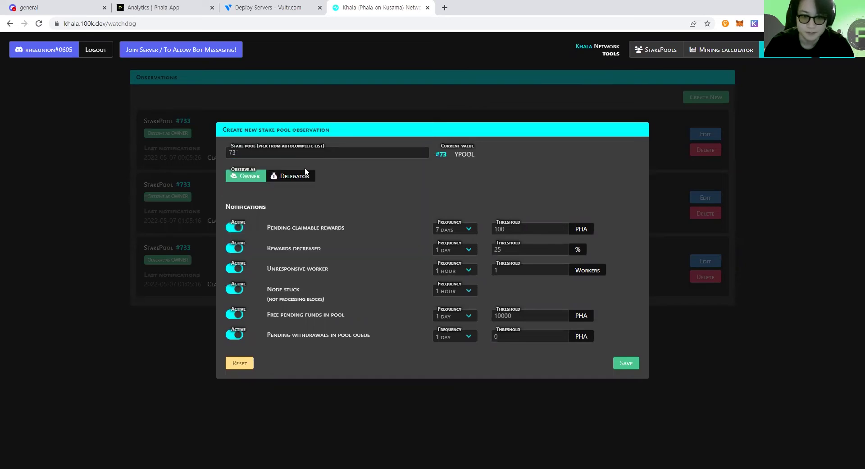
{"action": "left_click", "coordinate": [287, 156]}
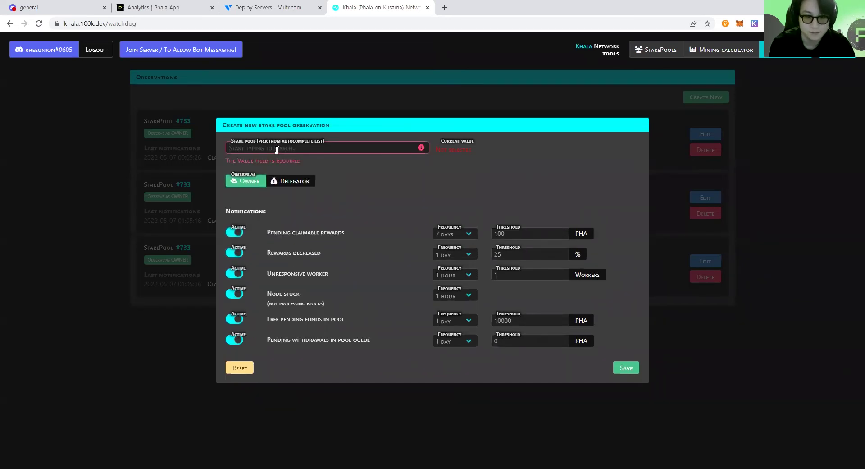
{"action": "type", "text": "733"}
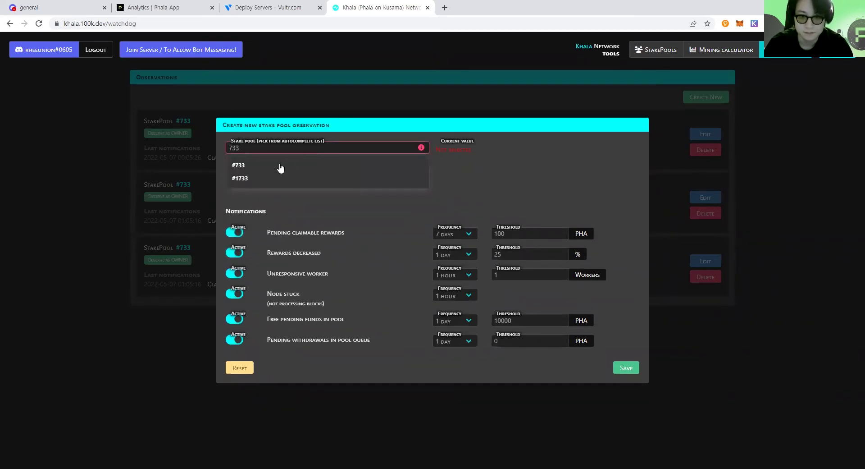
{"action": "left_click", "coordinate": [280, 168]}
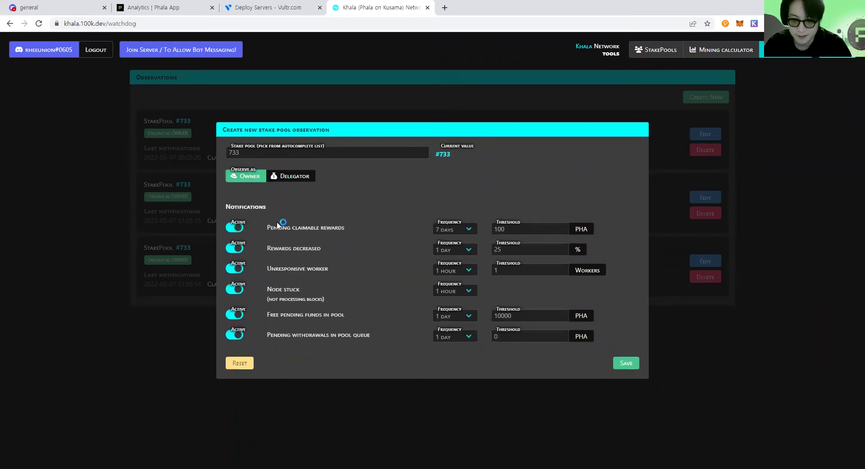
{"action": "left_click_drag", "start_coordinate": [309, 334], "coordinate": [312, 334]}
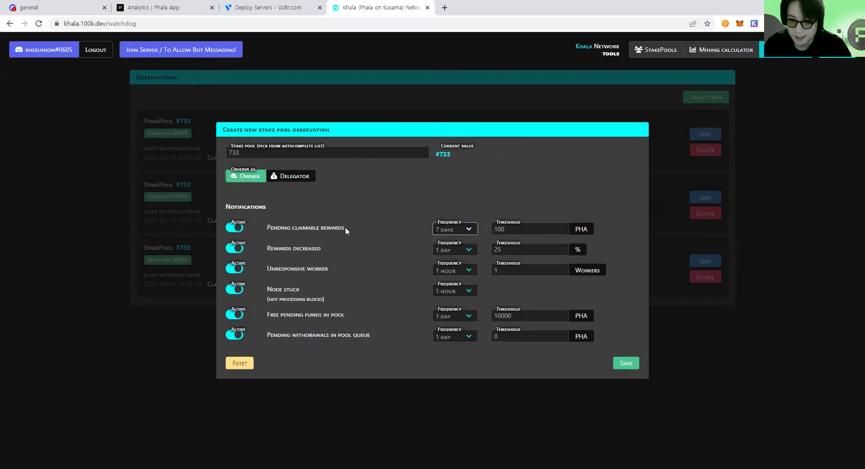
Keep the default thresholds, including 100 PHA claimable rewards, and save the #733 observation.
{"action": "double_click", "coordinate": [351, 153]}
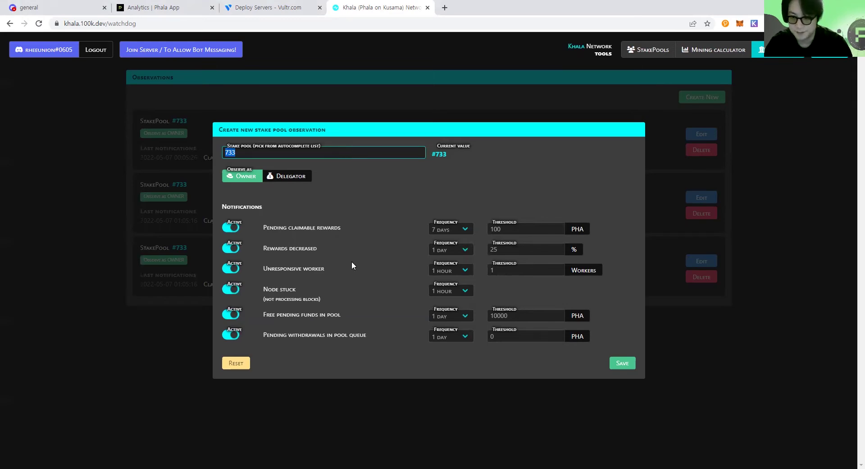
{"action": "left_click", "coordinate": [515, 230]}
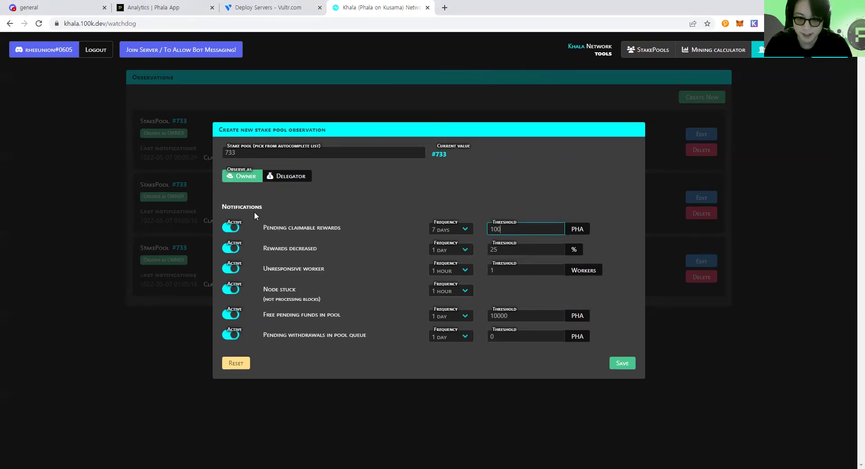
{"action": "left_click", "coordinate": [292, 247]}
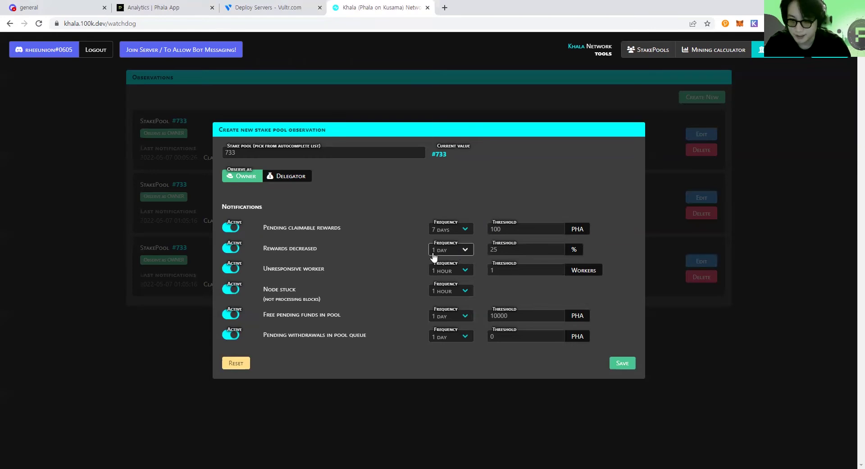
{"action": "left_click", "coordinate": [500, 249]}
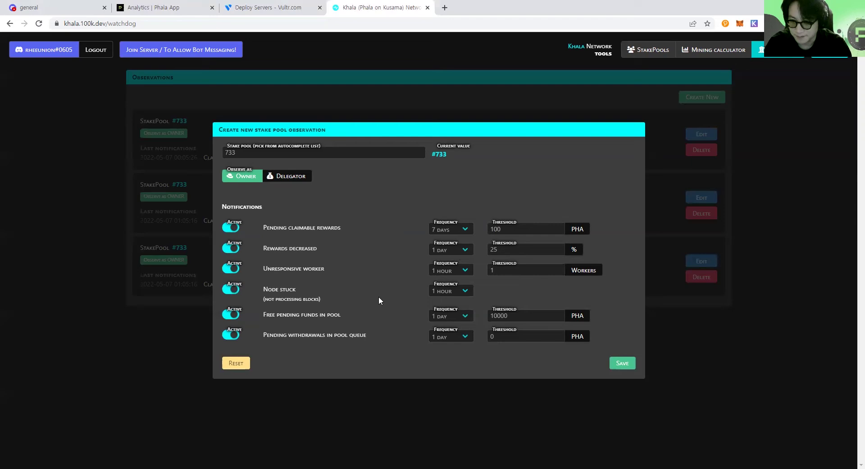
{"action": "left_click", "coordinate": [521, 314]}
{"action": "left_click", "coordinate": [516, 335]}
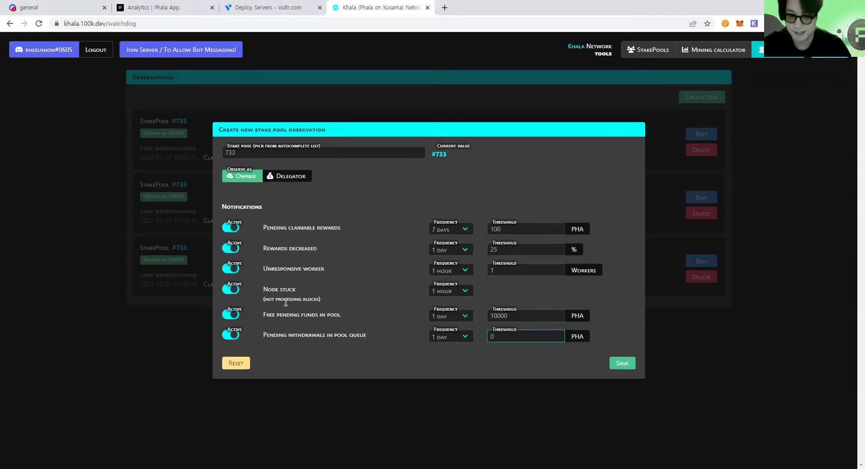
{"action": "left_click", "coordinate": [626, 365]}
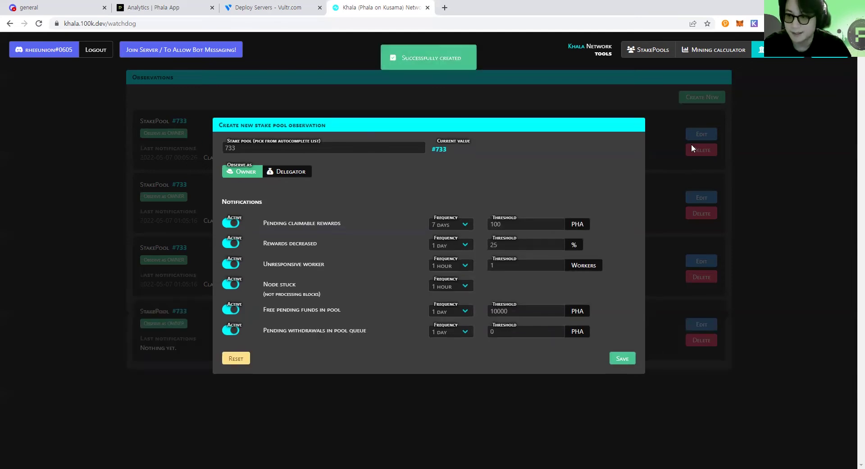
{"action": "left_click", "coordinate": [178, 136]}
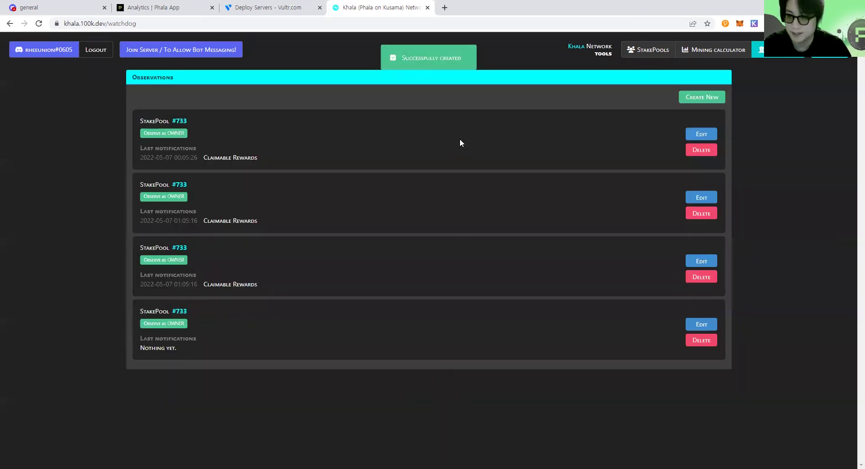
{"action": "left_click", "coordinate": [720, 53]}
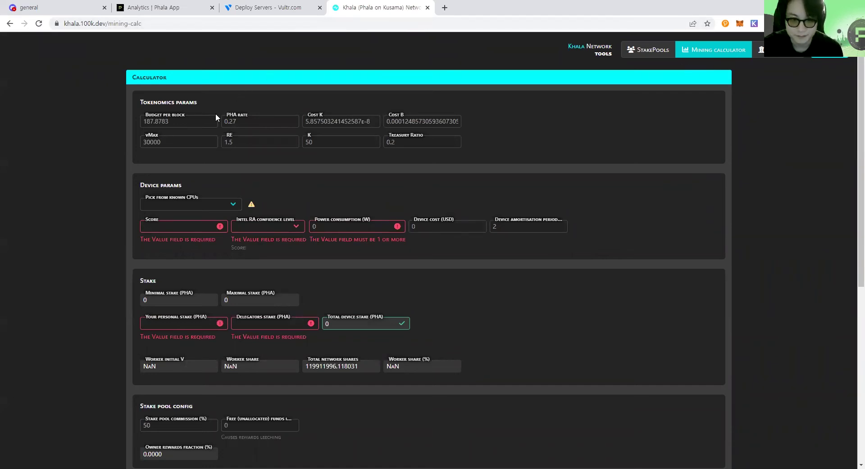
{"action": "scroll", "coordinate": [262, 202], "scroll_direction": "down", "scroll_amount": 5}
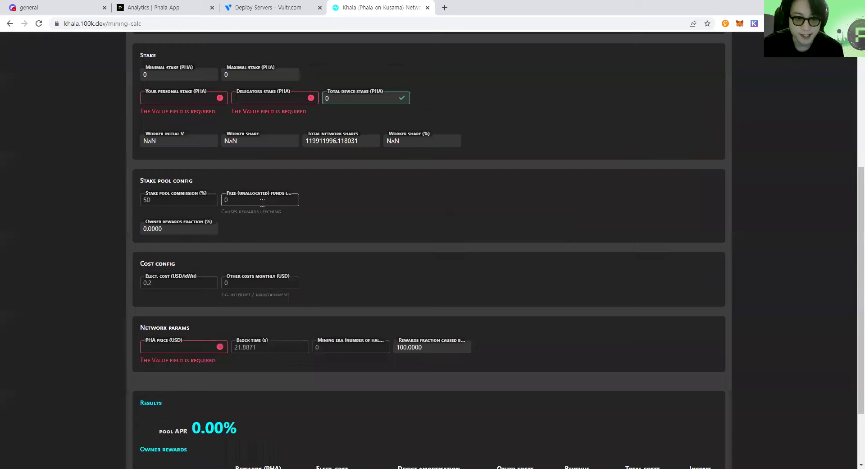
{"action": "scroll", "coordinate": [262, 202], "scroll_direction": "down", "scroll_amount": 2}
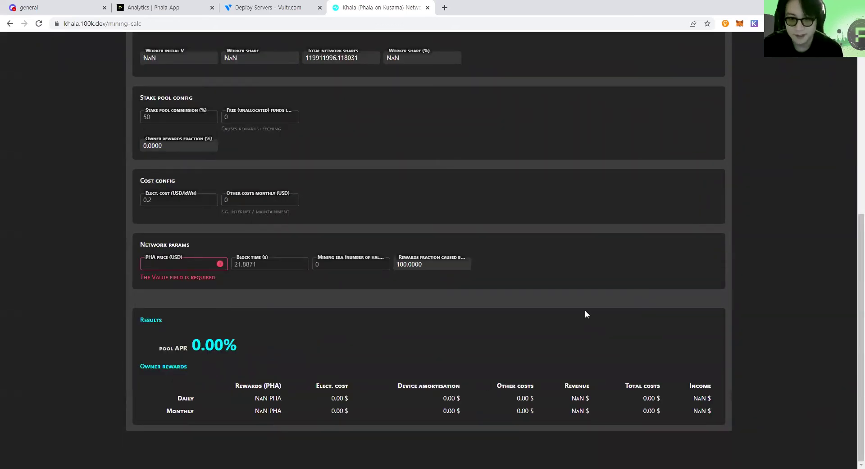
{"action": "scroll", "coordinate": [585, 312], "scroll_direction": "up", "scroll_amount": 7}
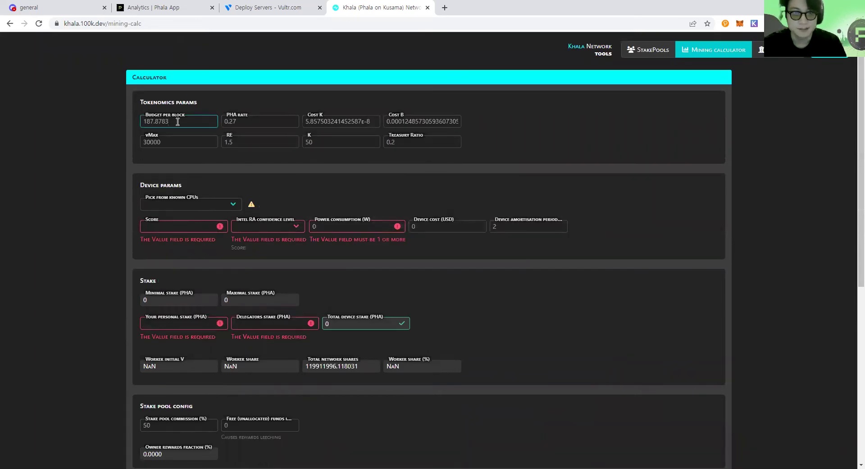
{"action": "left_click_drag", "start_coordinate": [143, 101], "coordinate": [192, 104]}
{"action": "left_click", "coordinate": [192, 103]}
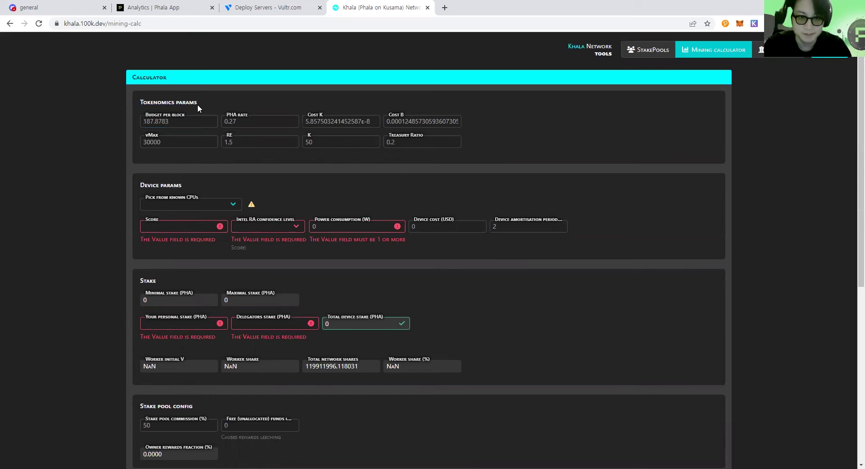
{"action": "left_click", "coordinate": [175, 122]}
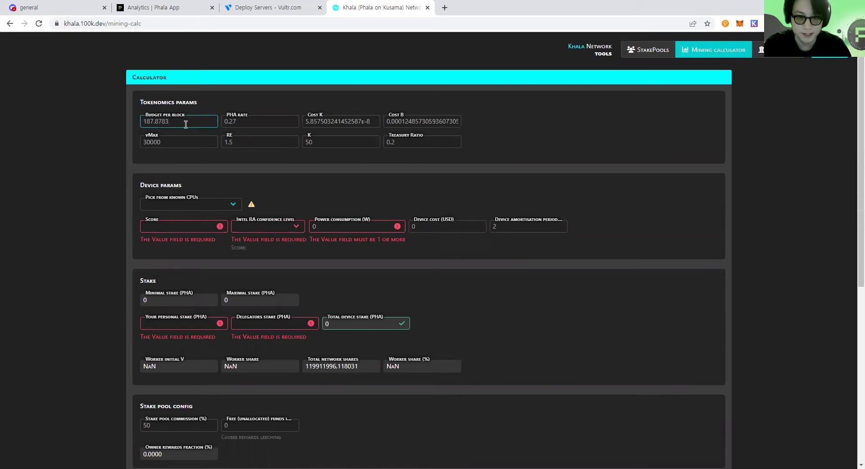
{"action": "left_click", "coordinate": [216, 168]}
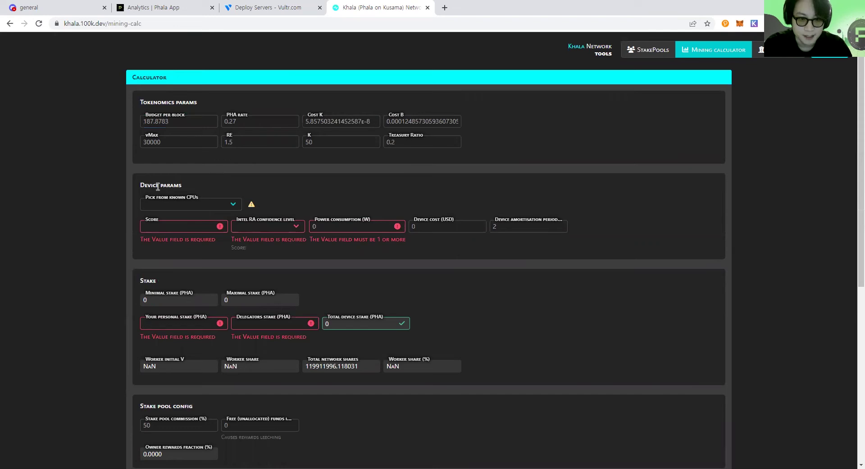
Fill the device parameters from the Xeon E Processor (6 cores) preset, keeping RA level 2.
{"action": "left_click", "coordinate": [192, 205]}
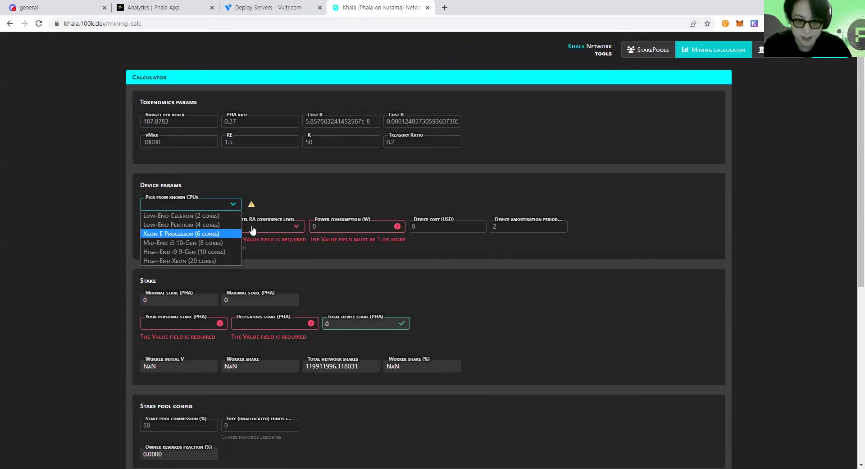
{"action": "left_click", "coordinate": [239, 234]}
{"action": "left_click", "coordinate": [239, 227]}
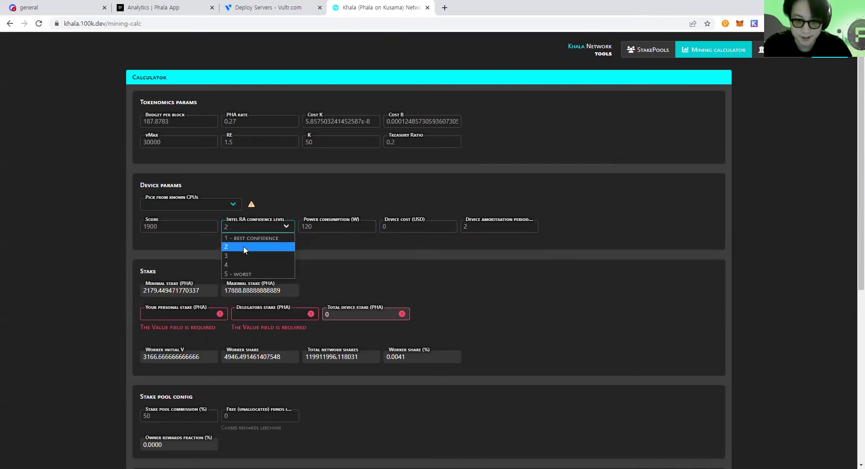
{"action": "left_click", "coordinate": [334, 226]}
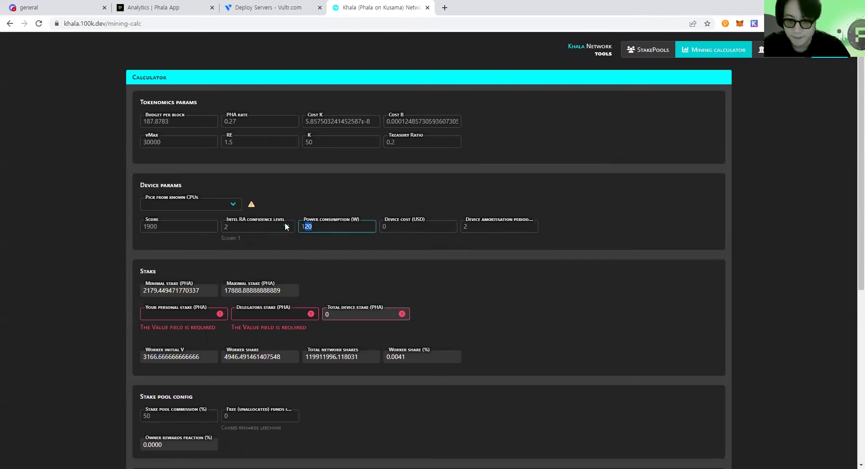
Set power consumption to 1 and device amortisation period to 1.
{"action": "key", "text": "BackSpace"}
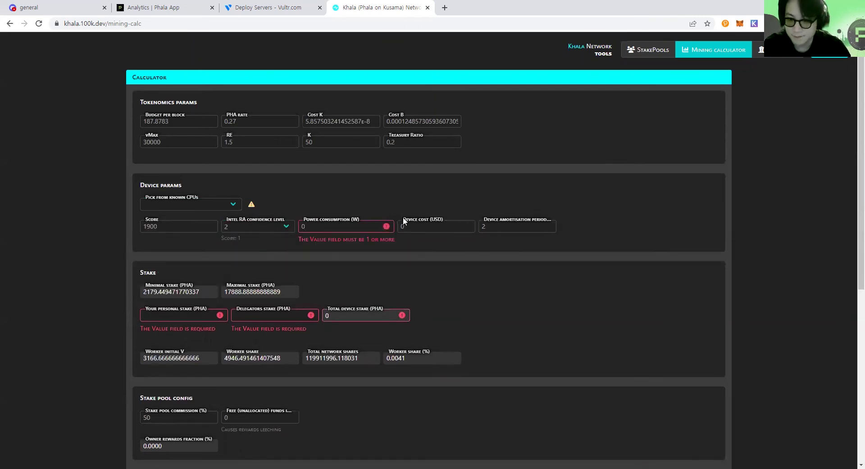
{"action": "type", "text": "1"}
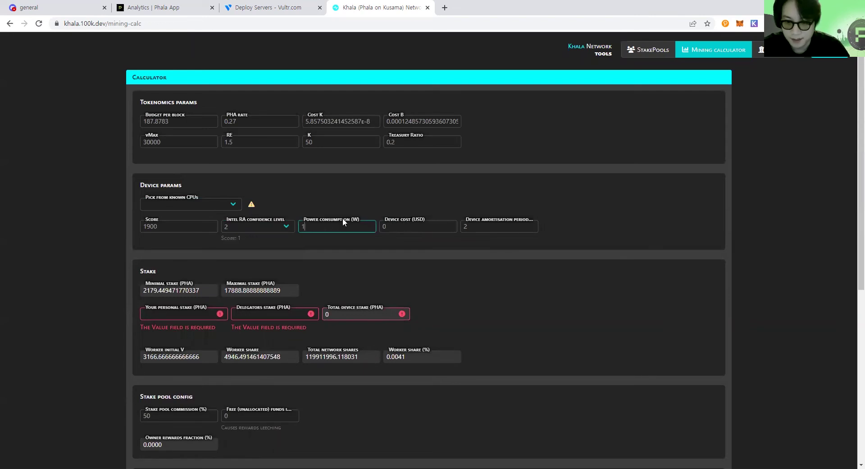
{"action": "left_click", "coordinate": [399, 228]}
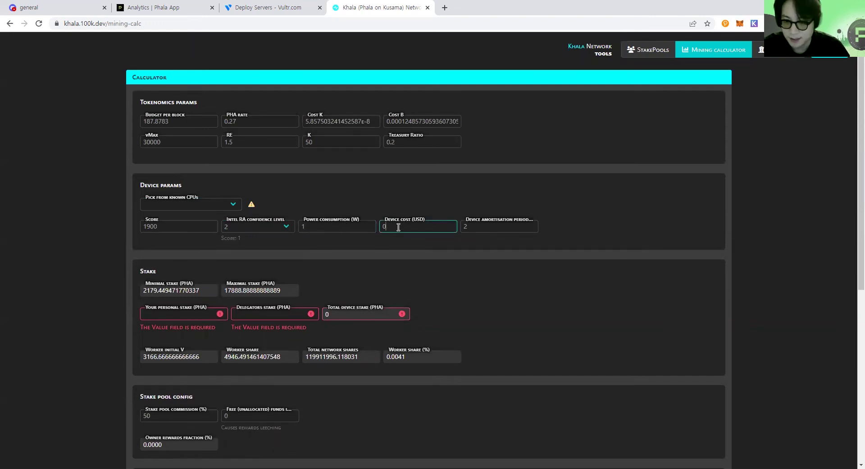
{"action": "left_click", "coordinate": [473, 227]}
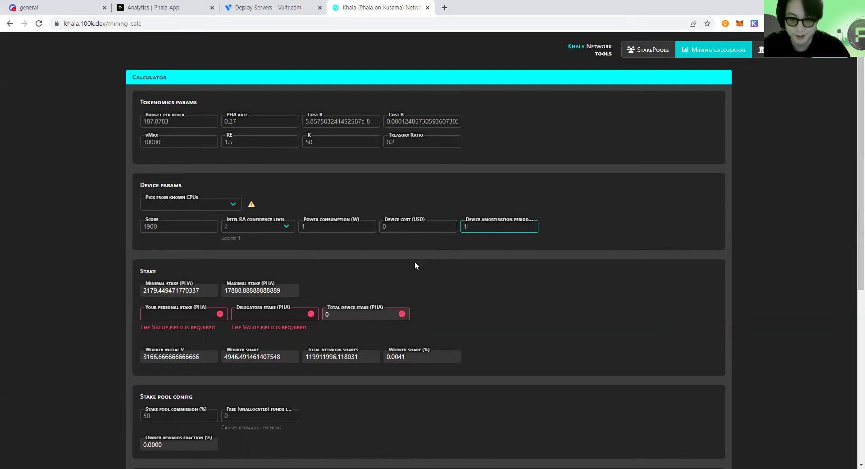
{"action": "left_click", "coordinate": [342, 256]}
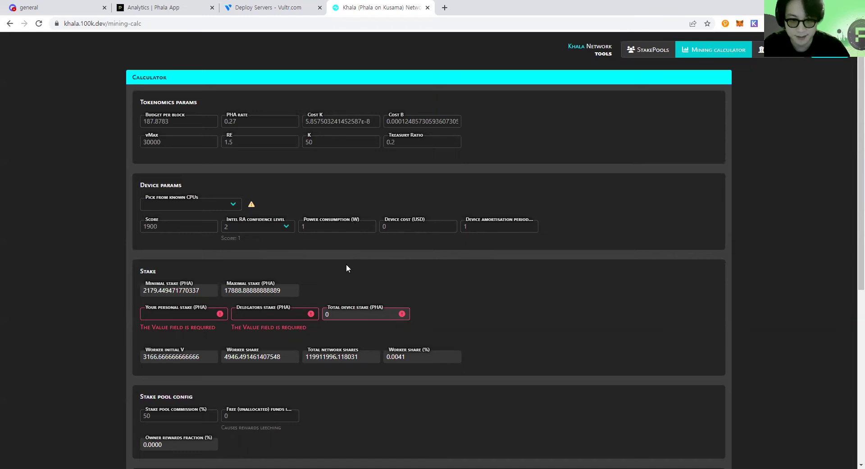
{"action": "scroll", "coordinate": [346, 264], "scroll_direction": "down", "scroll_amount": 3}
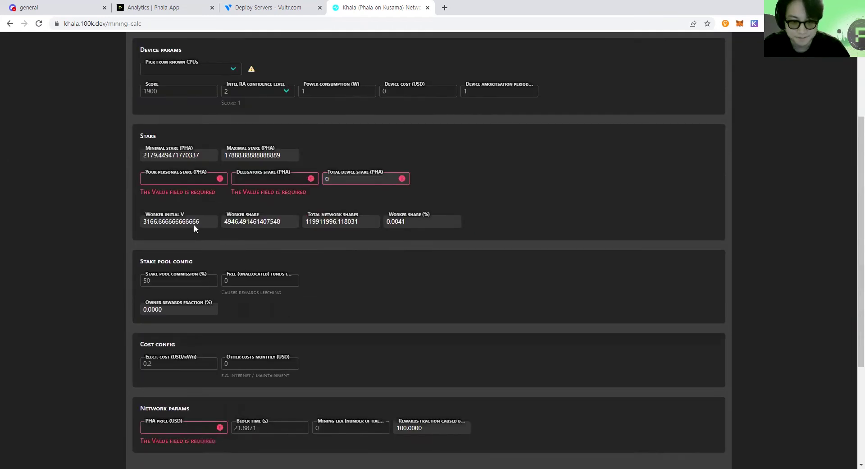
{"action": "left_click", "coordinate": [156, 282]}
{"action": "left_click", "coordinate": [173, 179]}
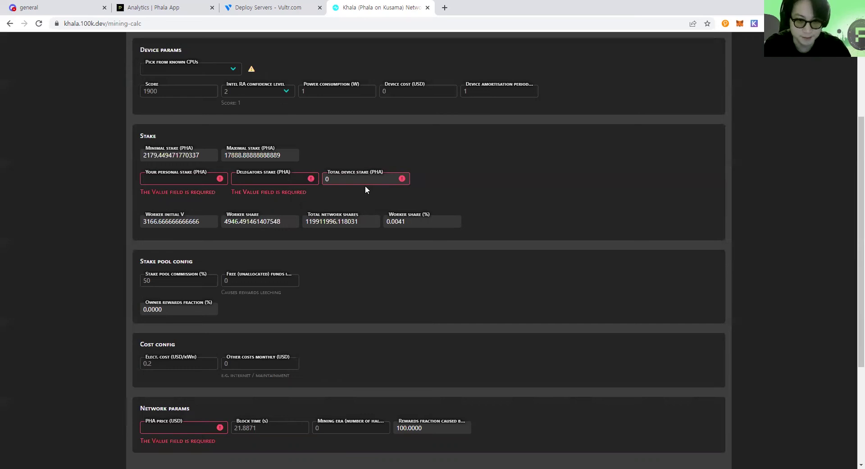
Enter 17777 PHA as personal stake and 0 PHA as delegators stake.
{"action": "type", "text": "w"}
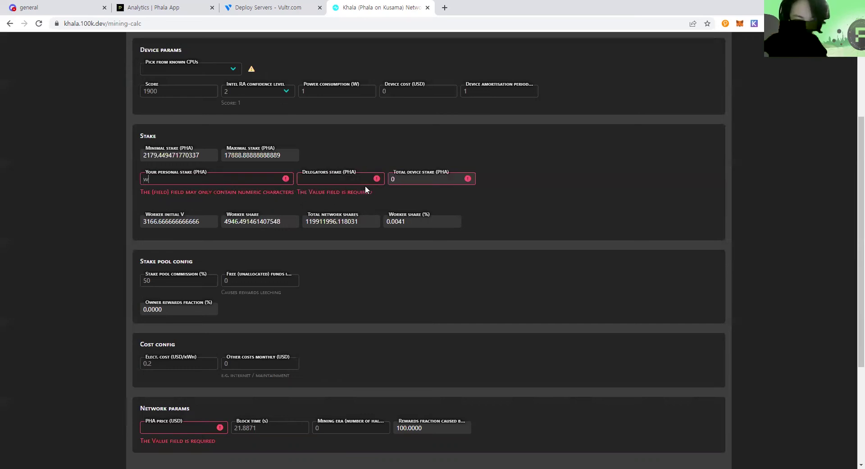
{"action": "key", "text": "BackSpace"}
{"action": "type", "text": "1"}
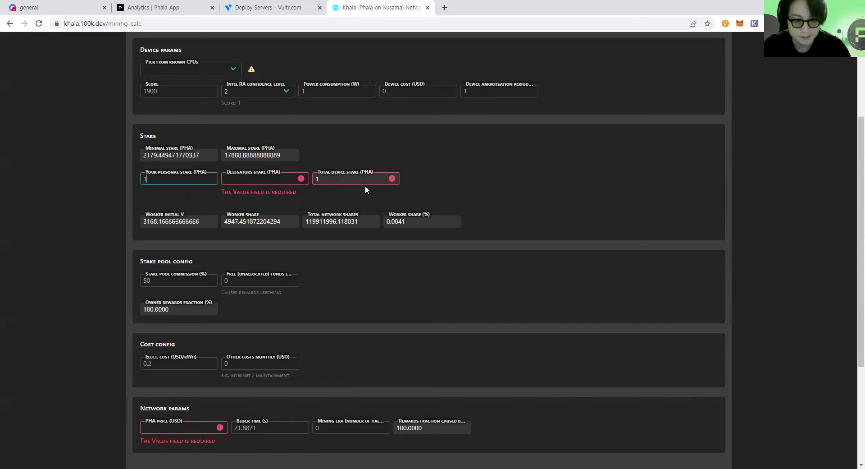
{"action": "type", "text": "7777"}
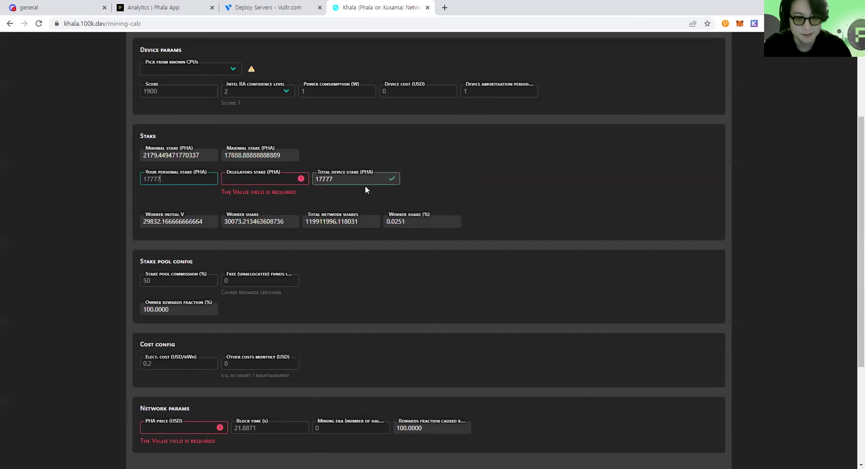
{"action": "double_click", "coordinate": [163, 177]}
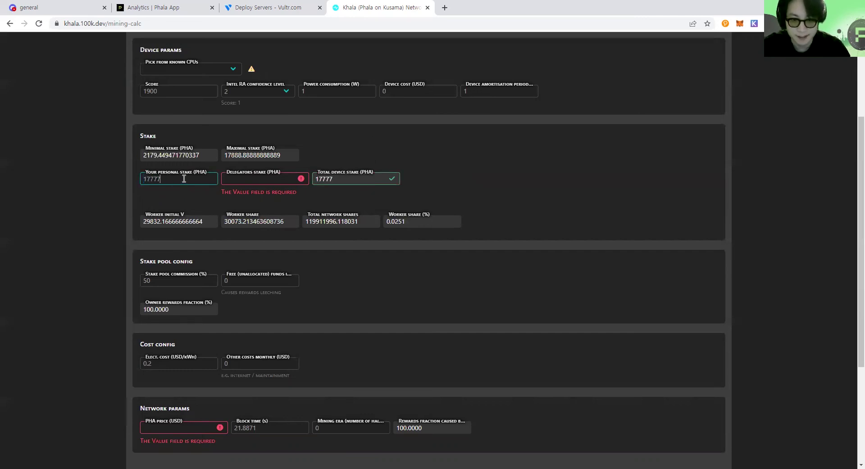
{"action": "left_click", "coordinate": [249, 177]}
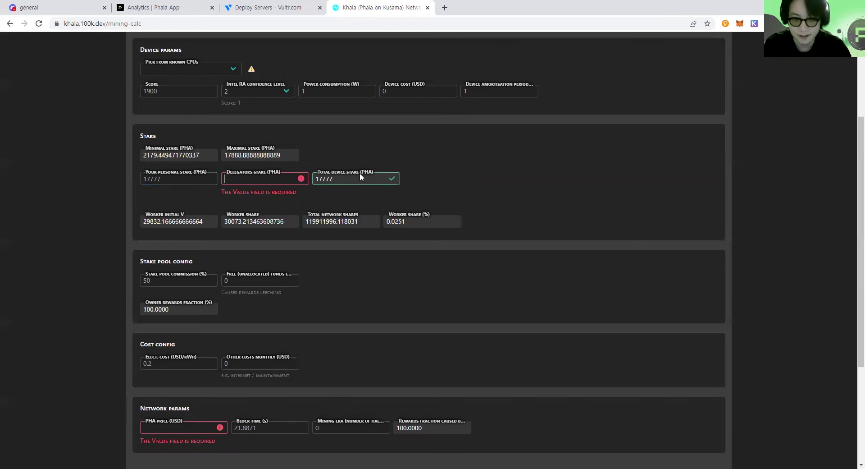
{"action": "type", "text": "0"}
{"action": "left_click", "coordinate": [362, 191]}
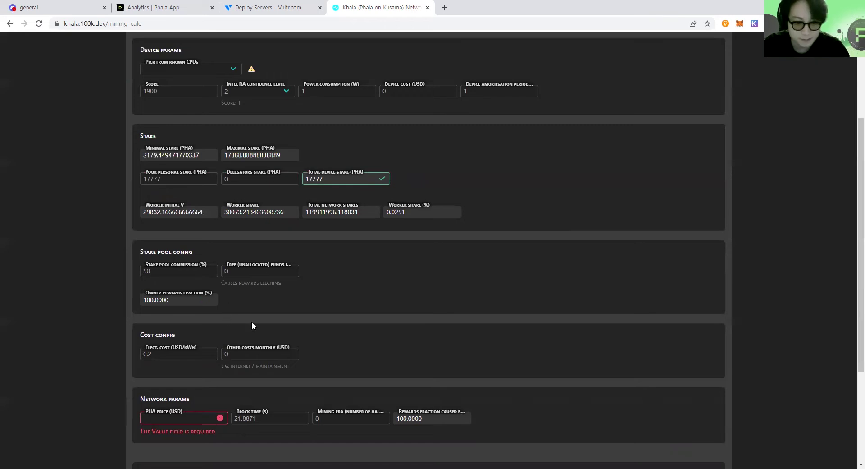
Enter a PHA price of 0.21, electricity cost 0 and other monthly costs of 185.
{"action": "left_click", "coordinate": [186, 416]}
{"action": "scroll", "coordinate": [291, 350], "scroll_direction": "down", "scroll_amount": 2}
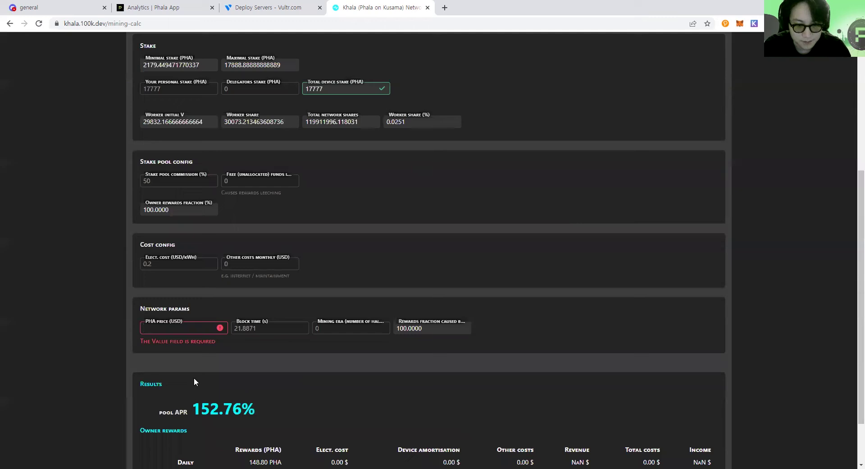
{"action": "type", "text": "0.21"}
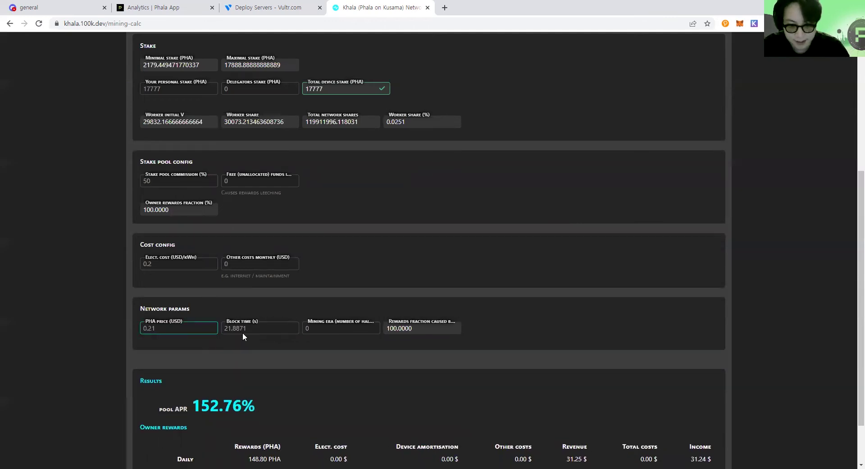
{"action": "left_click", "coordinate": [173, 265]}
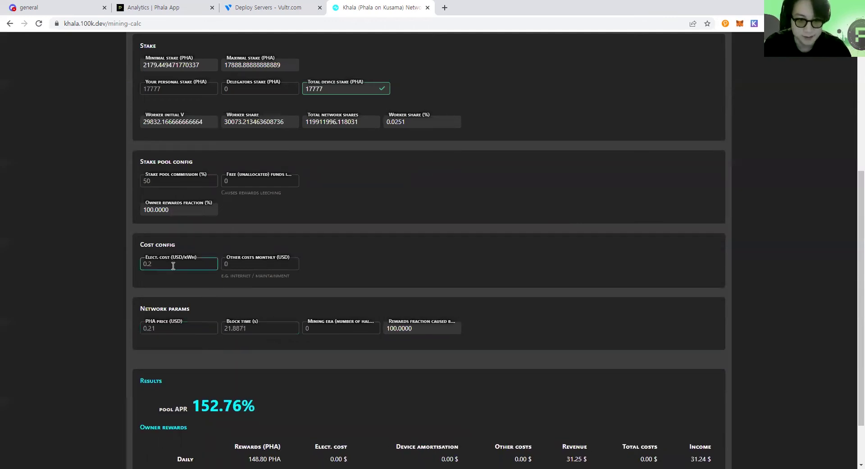
{"action": "key", "text": "BackSpace"}
{"action": "key", "text": "BackSpace"}
{"action": "key", "text": "BackSpace"}
{"action": "type", "text": "0"}
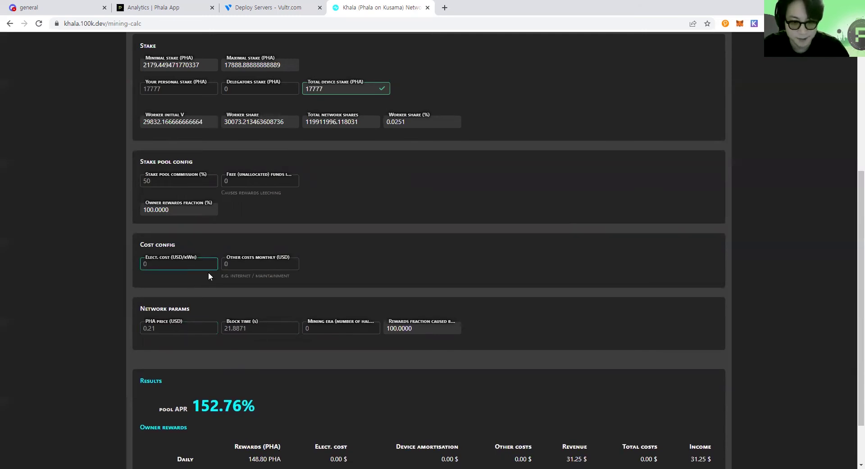
{"action": "left_click", "coordinate": [240, 263]}
{"action": "key", "text": "BackSpace"}
{"action": "type", "text": "185"}
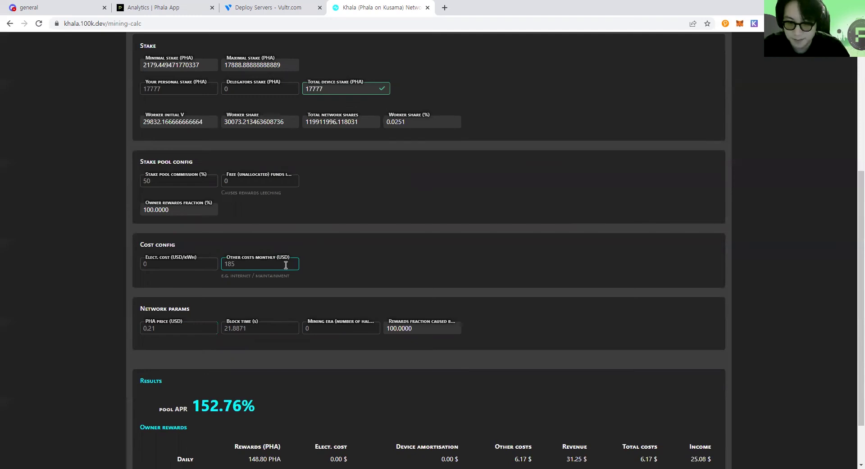
{"action": "scroll", "coordinate": [346, 288], "scroll_direction": "down", "scroll_amount": 2}
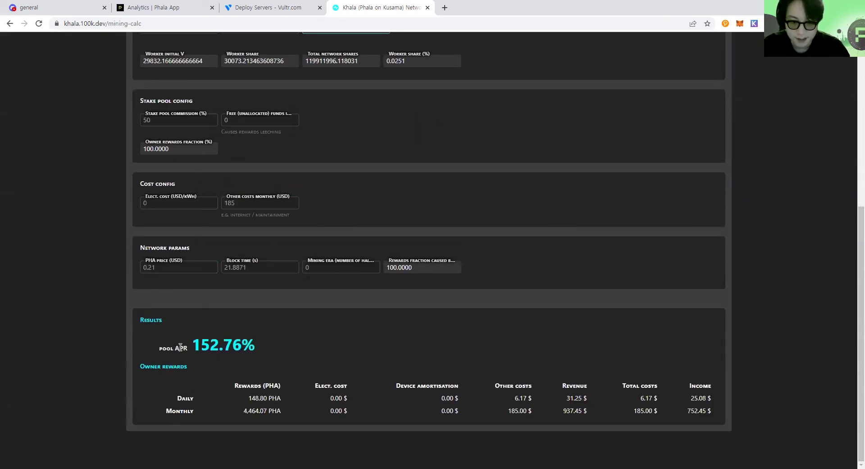
{"action": "left_click_drag", "start_coordinate": [192, 344], "coordinate": [255, 344]}
{"action": "left_click", "coordinate": [255, 344]}
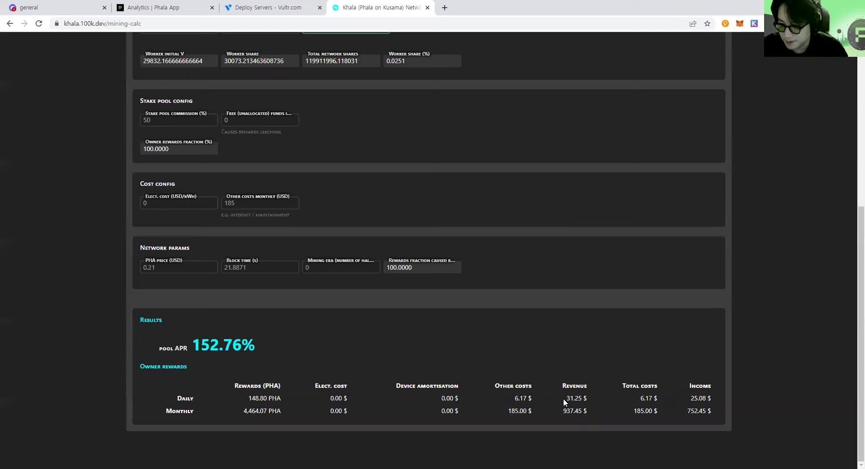
{"action": "left_click_drag", "start_coordinate": [567, 397], "coordinate": [584, 397]}
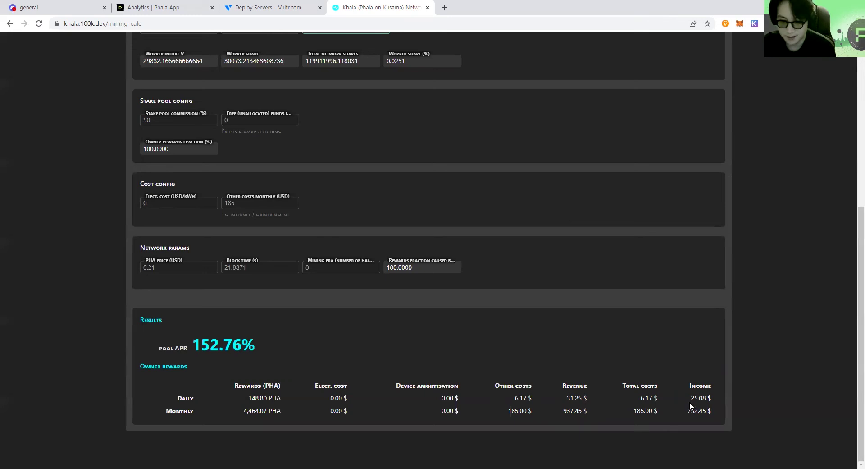
Skip the StakePools filters introduction tour.
{"action": "scroll", "coordinate": [576, 238], "scroll_direction": "up", "scroll_amount": 6}
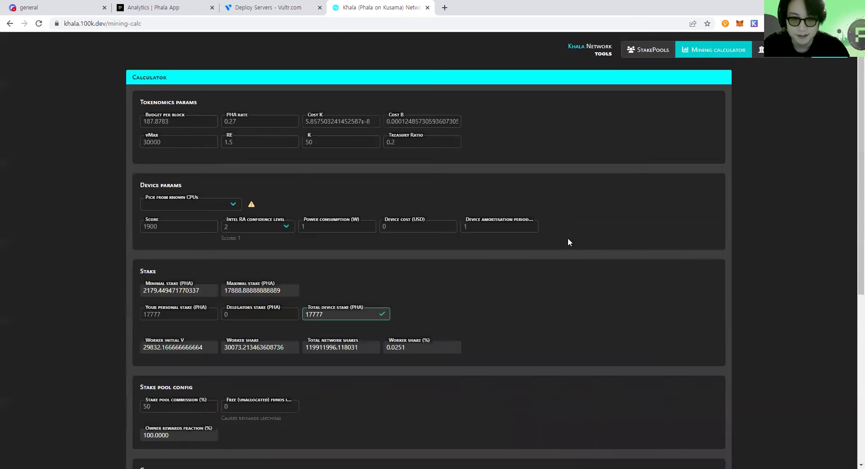
{"action": "scroll", "coordinate": [568, 237], "scroll_direction": "down", "scroll_amount": 6}
{"action": "scroll", "coordinate": [530, 260], "scroll_direction": "up", "scroll_amount": 6}
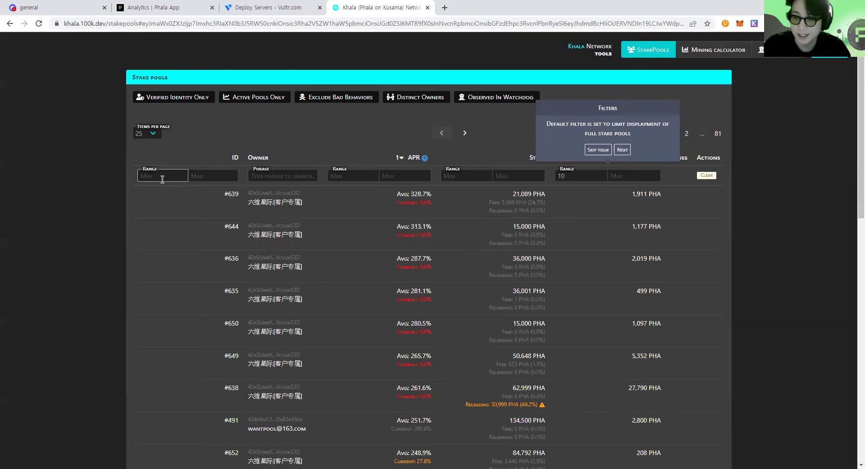
{"action": "left_click", "coordinate": [598, 150]}
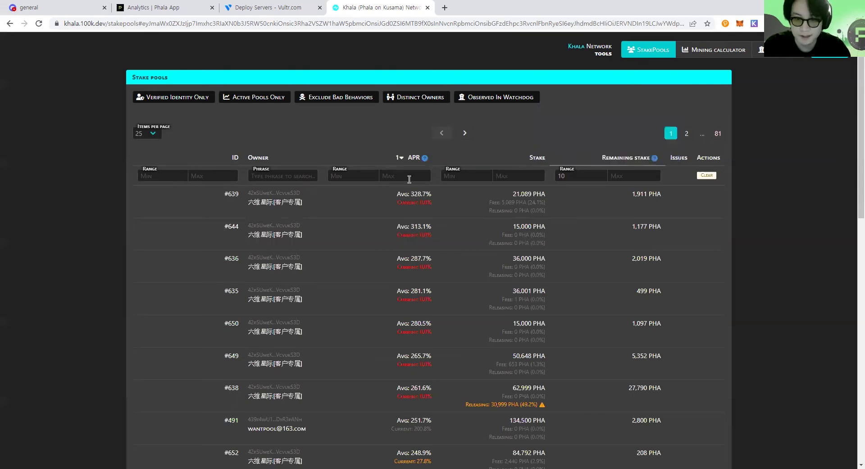
Try the ID, APR and stake range minimum filter fields without entering values.
{"action": "left_click", "coordinate": [170, 174]}
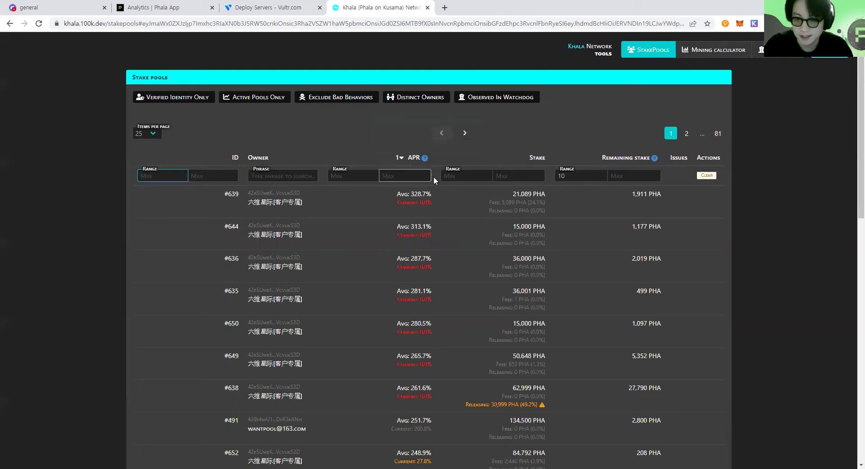
{"action": "left_click", "coordinate": [356, 174]}
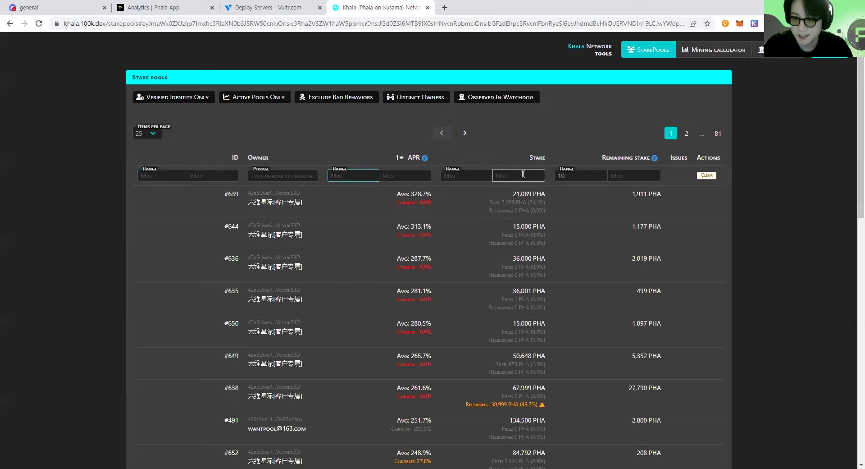
{"action": "left_click", "coordinate": [489, 176]}
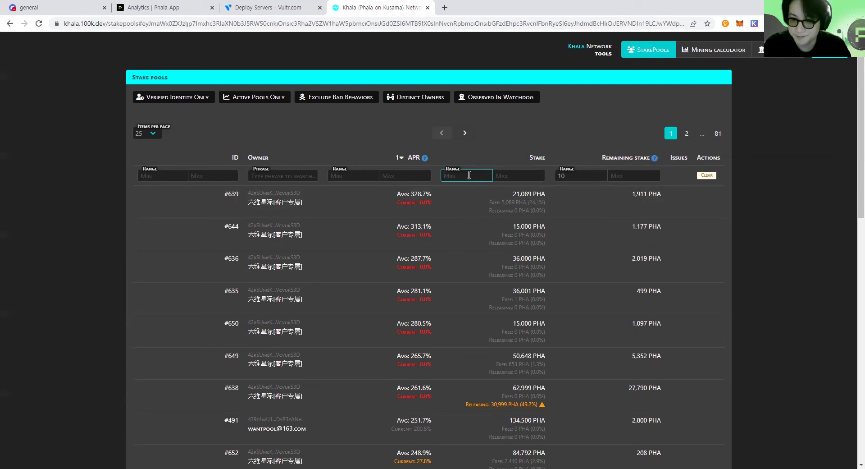
{"action": "scroll", "coordinate": [355, 210], "scroll_direction": "down", "scroll_amount": 4}
{"action": "scroll", "coordinate": [354, 209], "scroll_direction": "down", "scroll_amount": 9}
{"action": "scroll", "coordinate": [374, 207], "scroll_direction": "up", "scroll_amount": 13}
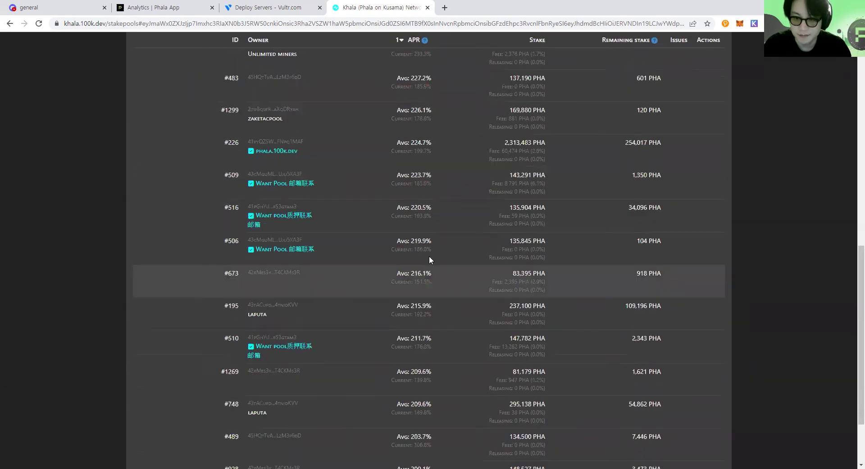
{"action": "scroll", "coordinate": [311, 193], "scroll_direction": "down", "scroll_amount": 8}
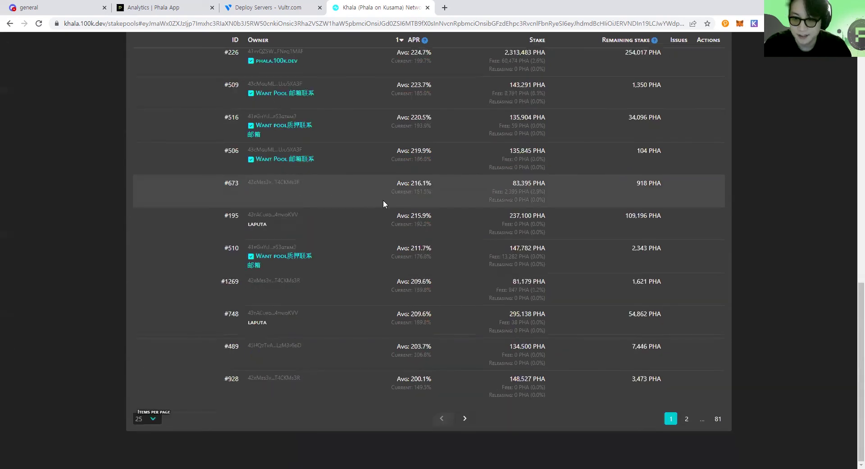
{"action": "scroll", "coordinate": [387, 200], "scroll_direction": "up", "scroll_amount": 8}
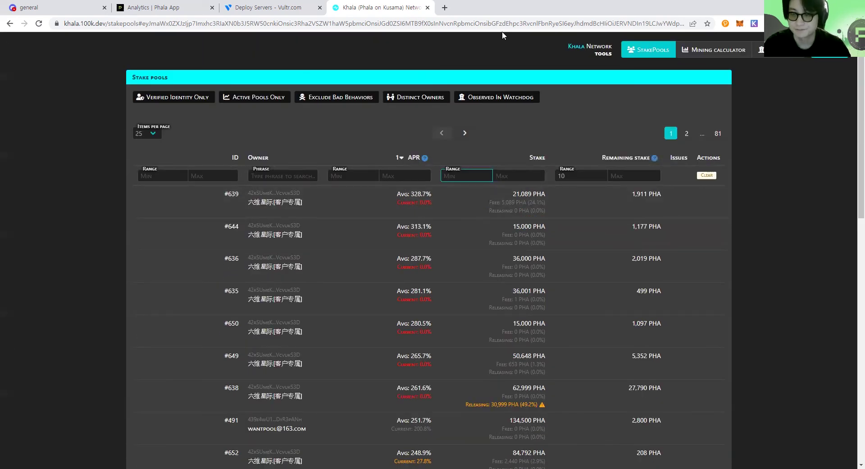
{"action": "left_click", "coordinate": [502, 31]}
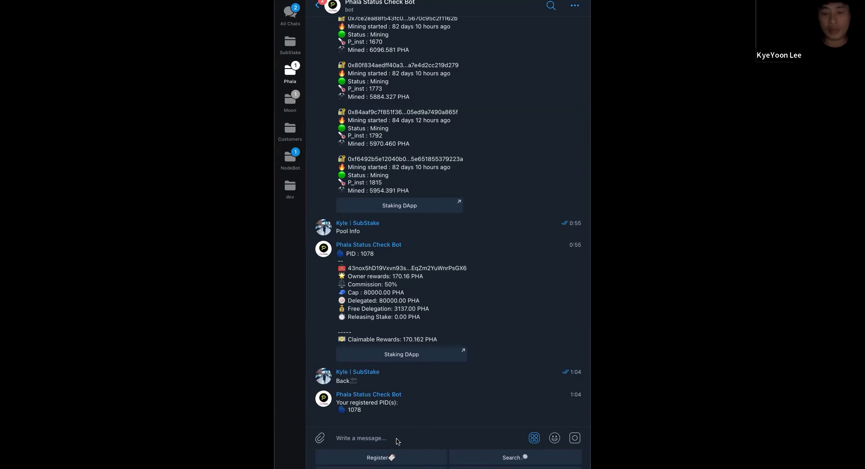
Go through the bot's Register, Back and Search menus to request the Total Balance report.
{"action": "left_click", "coordinate": [390, 457]}
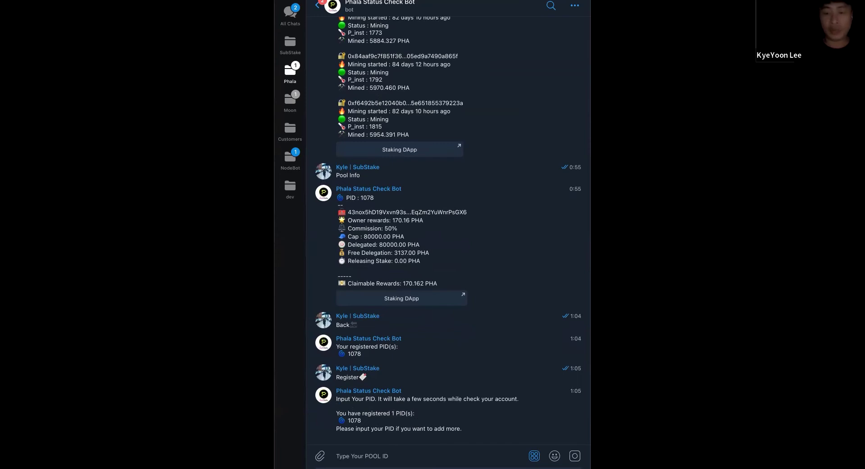
{"action": "left_click", "coordinate": [488, 467]}
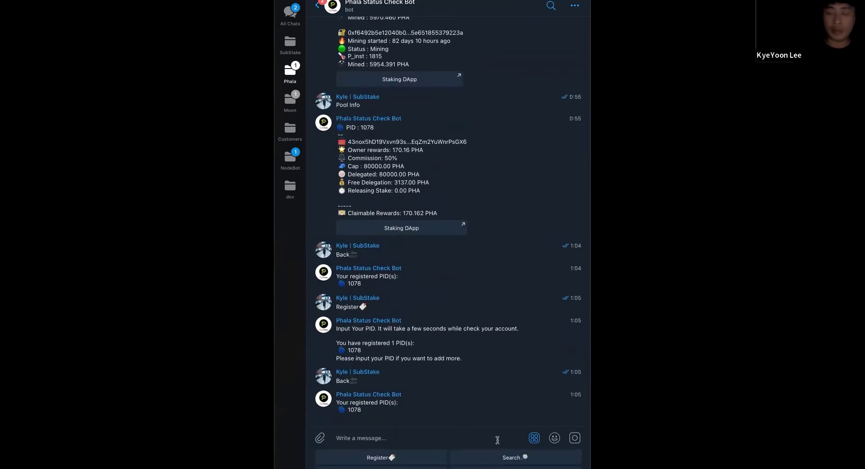
{"action": "left_click", "coordinate": [516, 459]}
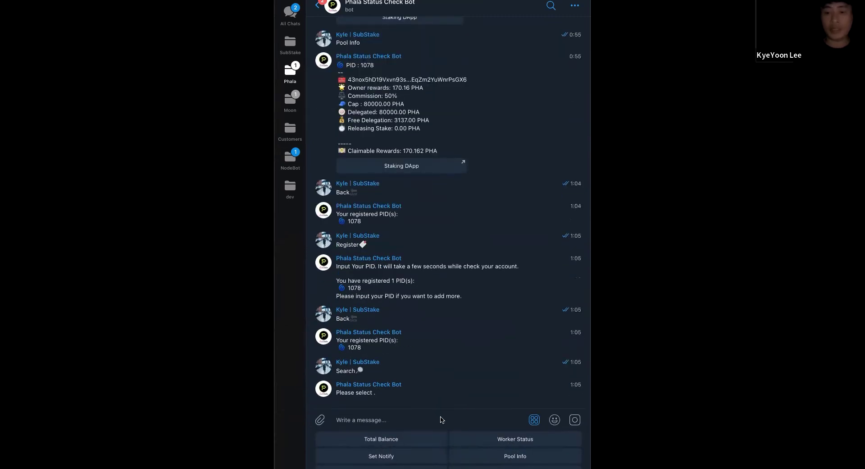
{"action": "left_click", "coordinate": [376, 439]}
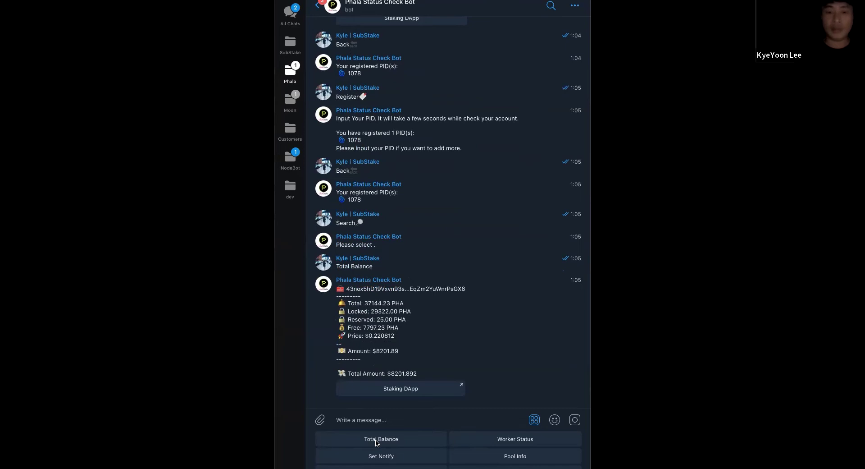
Request the bot's Worker Status list for PID 1078, then its Set Notify options.
{"action": "left_click", "coordinate": [527, 443]}
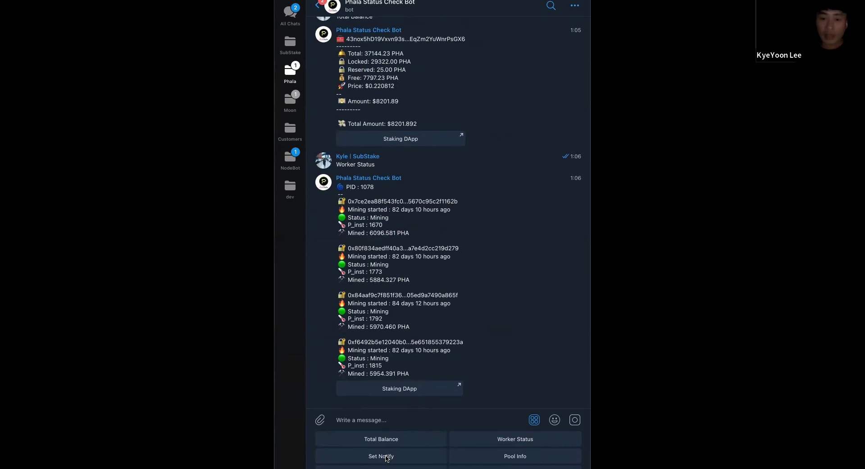
{"action": "left_click", "coordinate": [381, 456]}
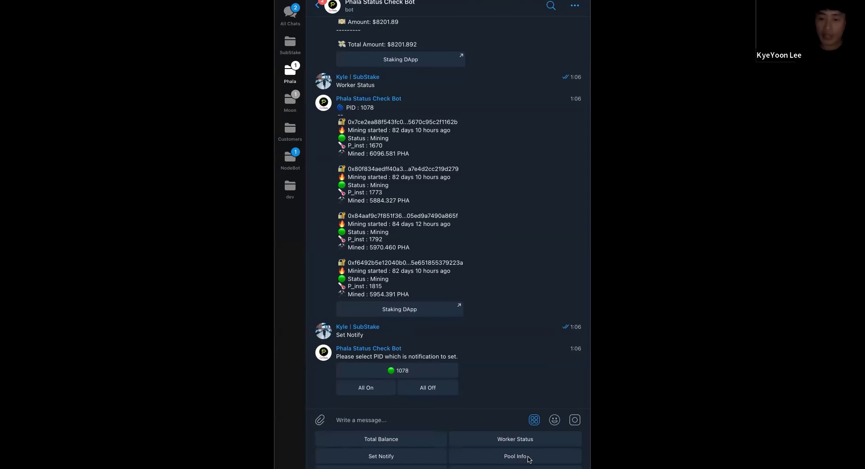
Ask the bot for Pool Info, then request Support.
{"action": "left_click", "coordinate": [529, 457]}
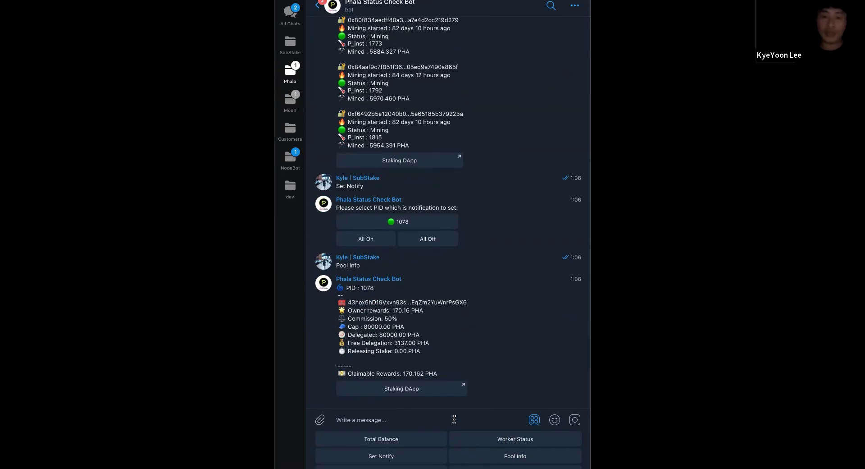
{"action": "left_click", "coordinate": [501, 468]}
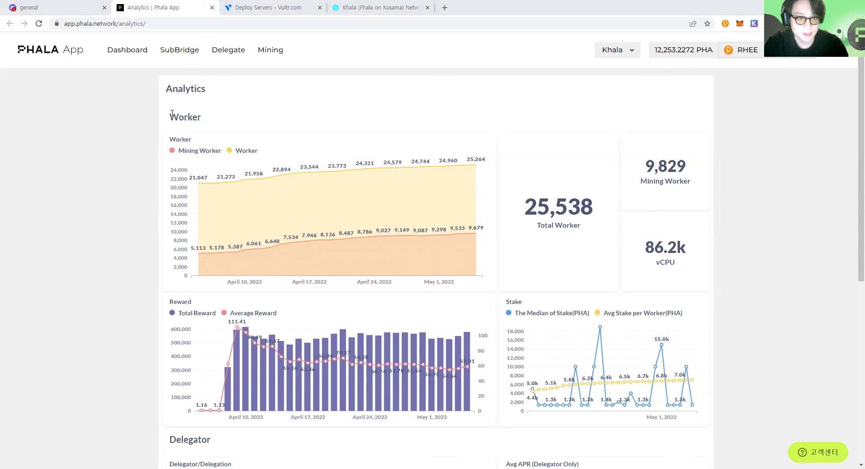
{"action": "double_click", "coordinate": [203, 273]}
{"action": "scroll", "coordinate": [186, 324], "scroll_direction": "down", "scroll_amount": 2}
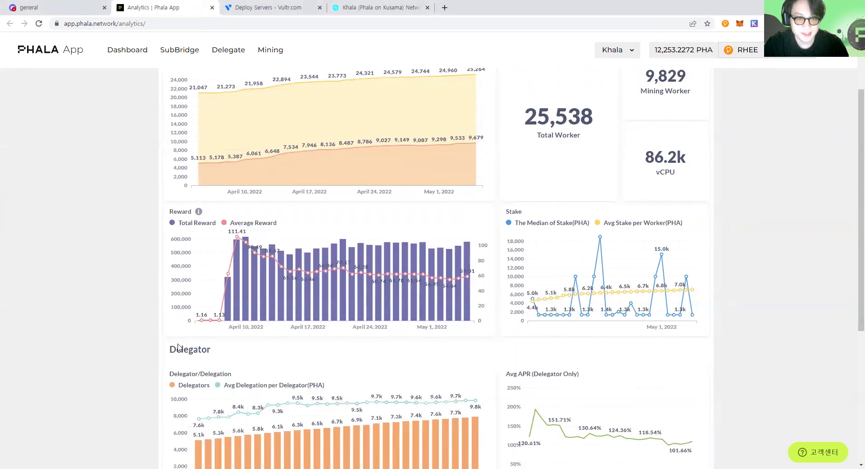
{"action": "double_click", "coordinate": [187, 349]}
{"action": "scroll", "coordinate": [248, 337], "scroll_direction": "down", "scroll_amount": 3}
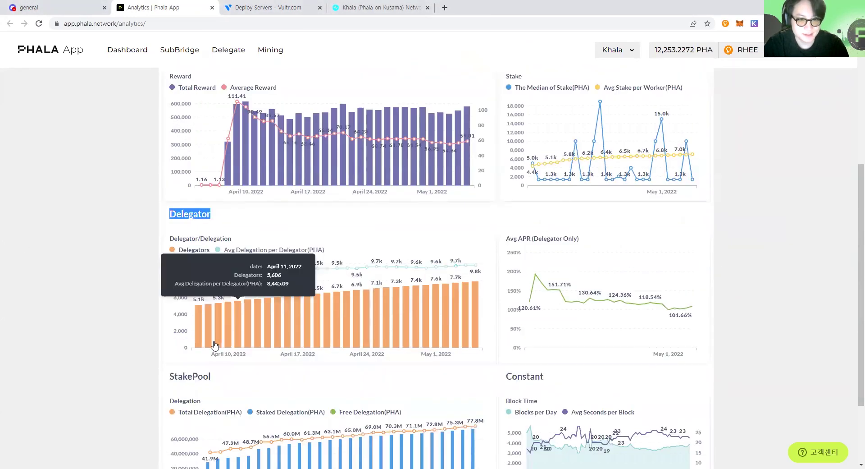
{"action": "left_click_drag", "start_coordinate": [173, 373], "coordinate": [232, 378]}
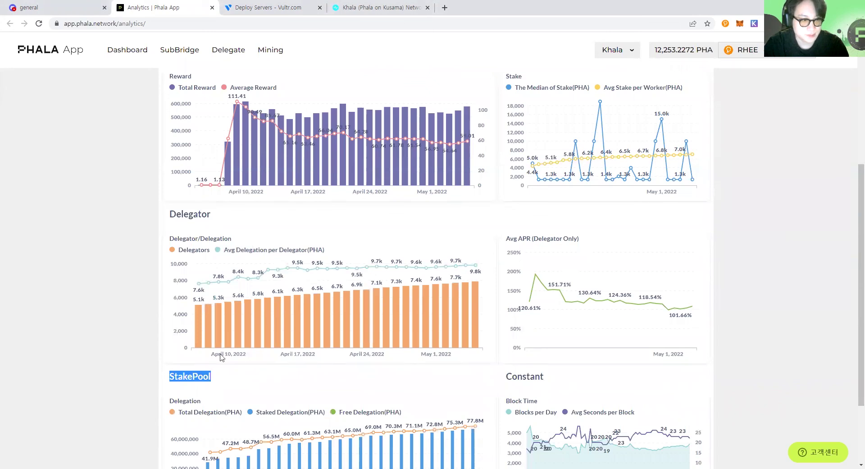
{"action": "left_click", "coordinate": [250, 379]}
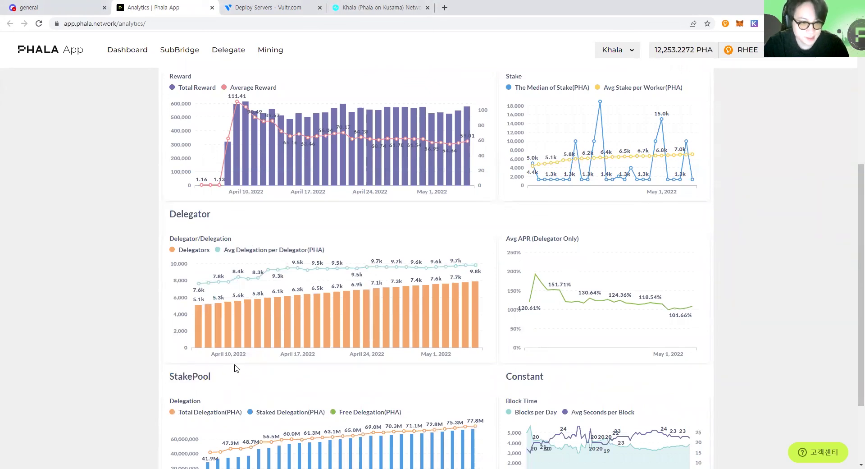